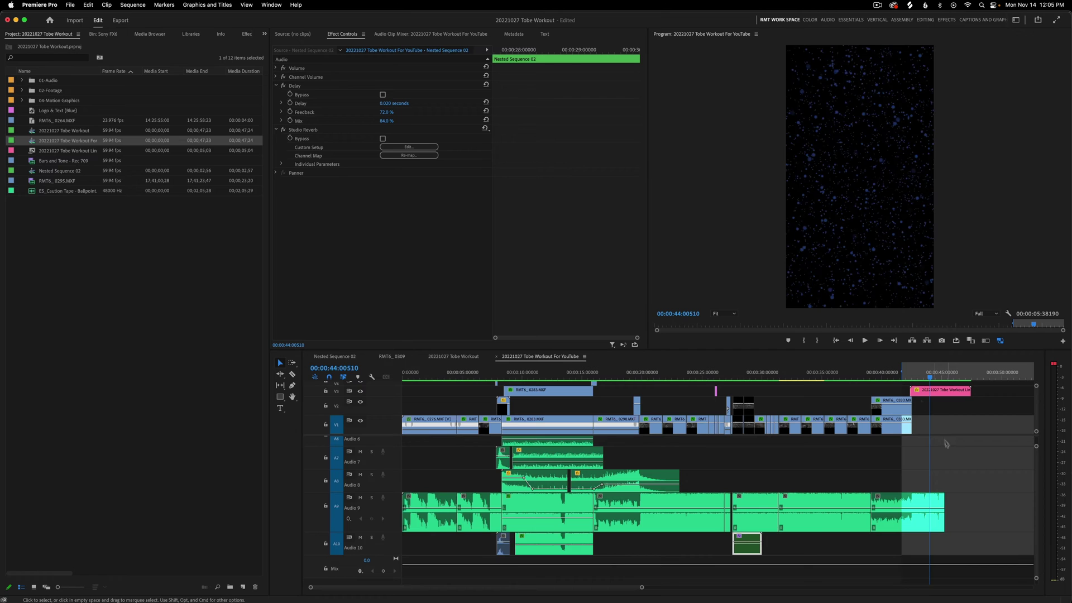
# Select the last Audio 9 clip to show its Delay and Studio Reverb effect settings
pyautogui.click(911, 499)
# Move the playhead back to 00:00:42:23, near the music's end
pyautogui.moveTo(911, 380); pyautogui.dragTo(912, 378)
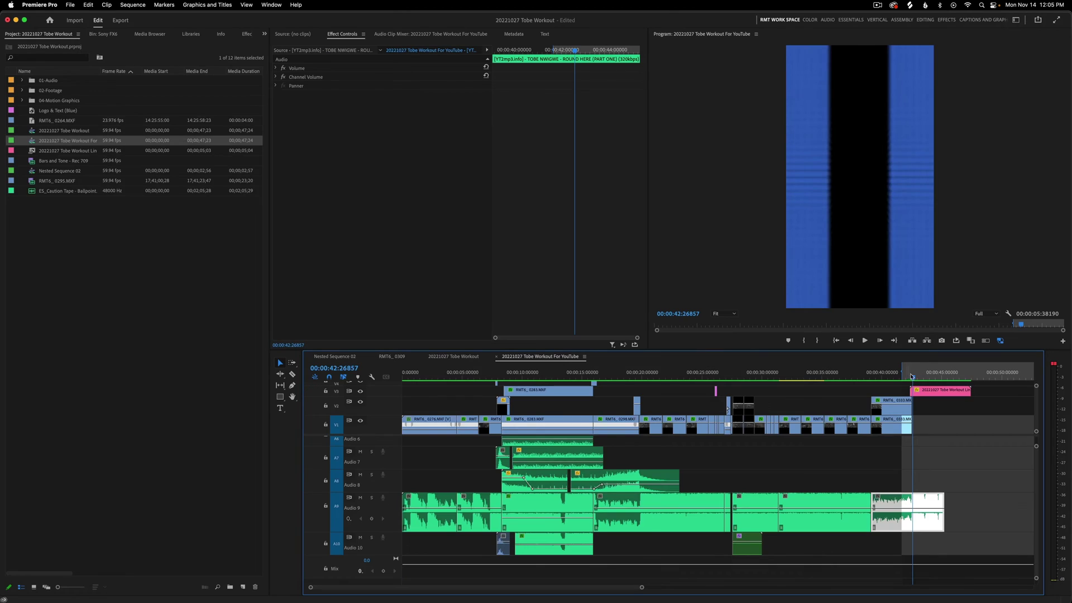
pyautogui.click(915, 381)
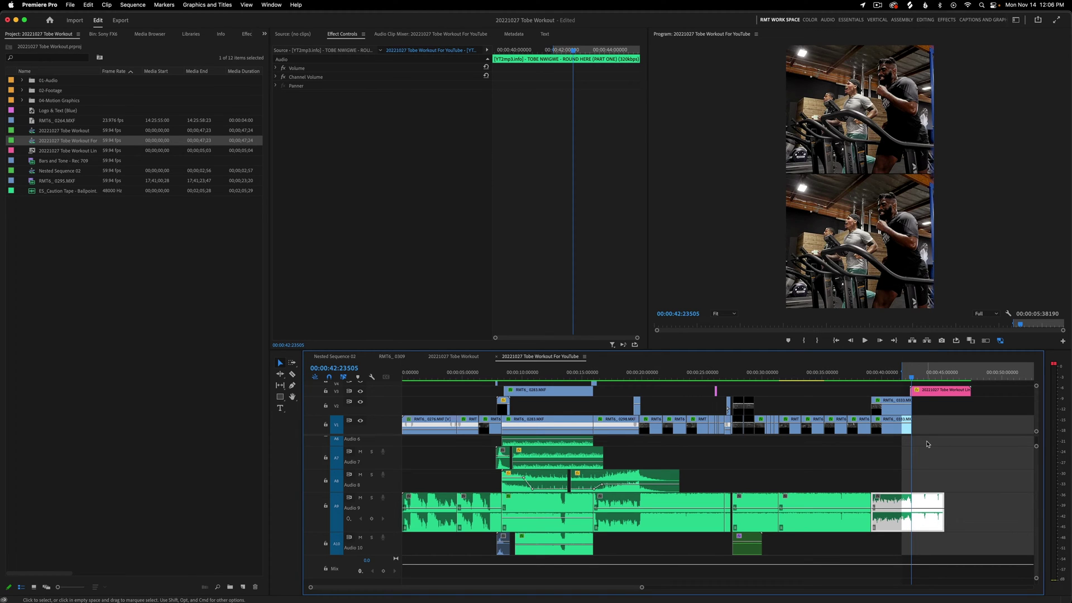
# Nest the final Audio 9 music clip as 'Nest Audio For Echo' and open that sequence
pyautogui.press('c')
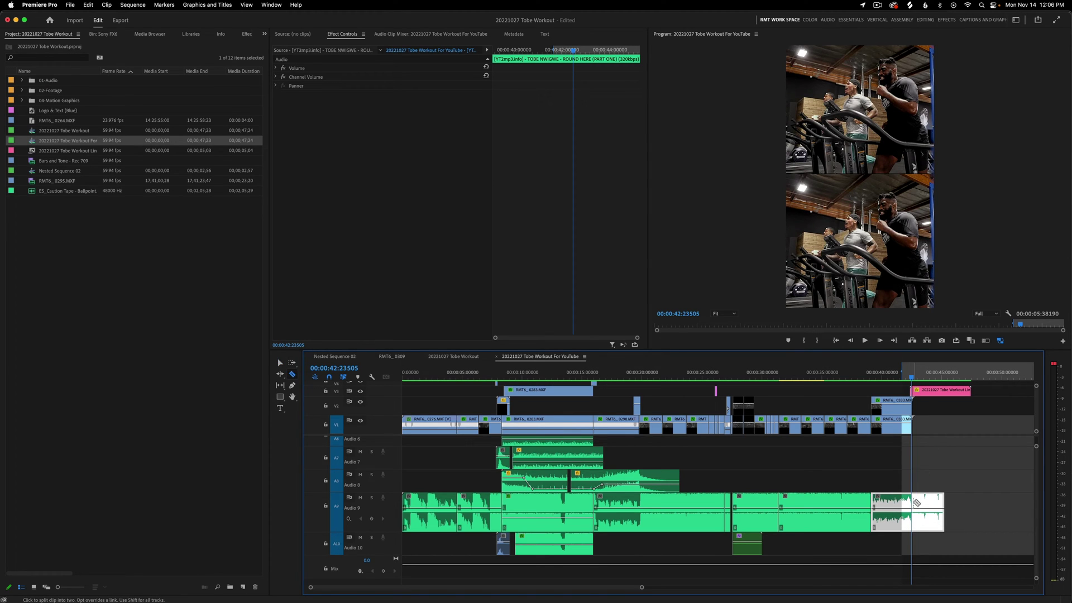
pyautogui.press('v')
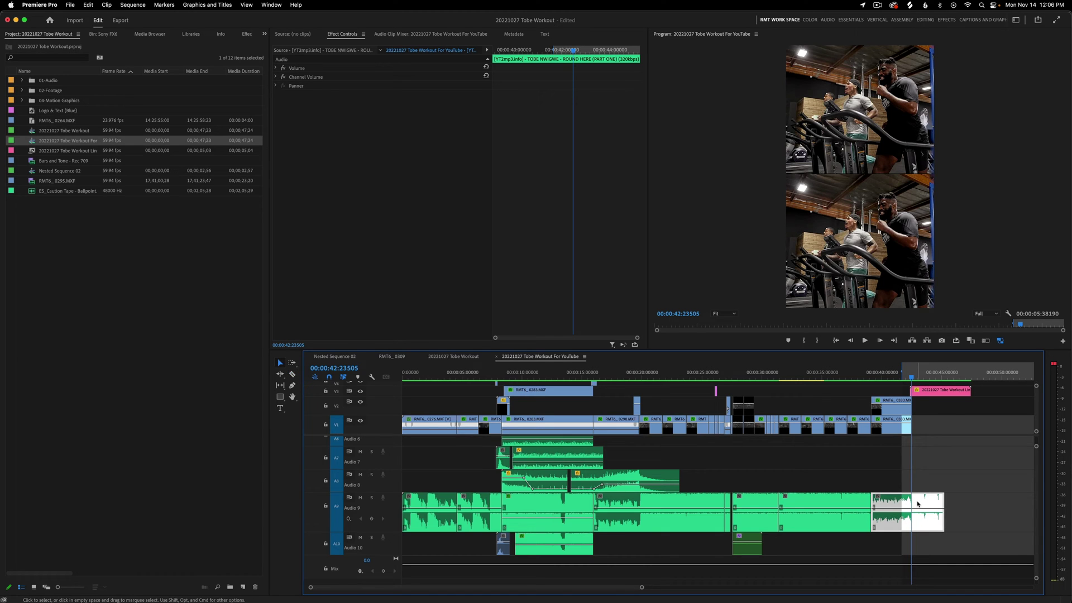
pyautogui.rightClick(917, 504)
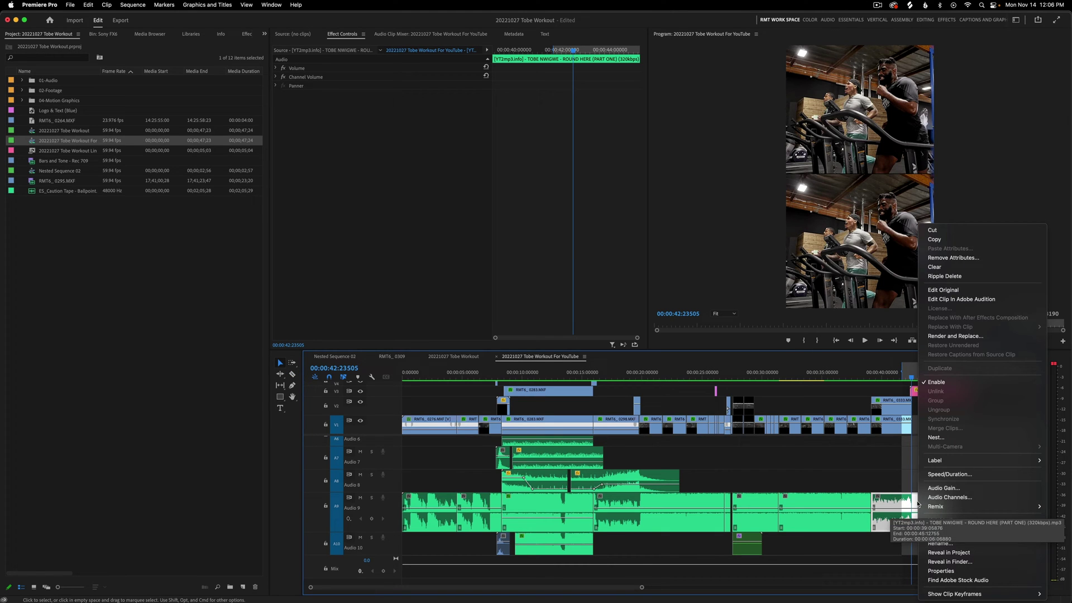
pyautogui.click(931, 439)
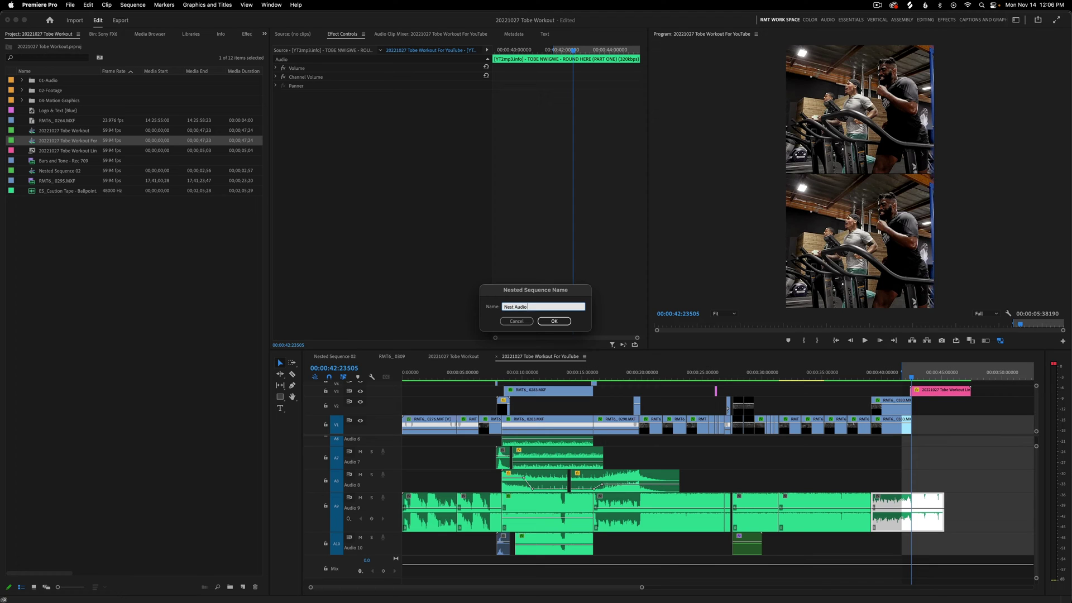
pyautogui.press('Return')
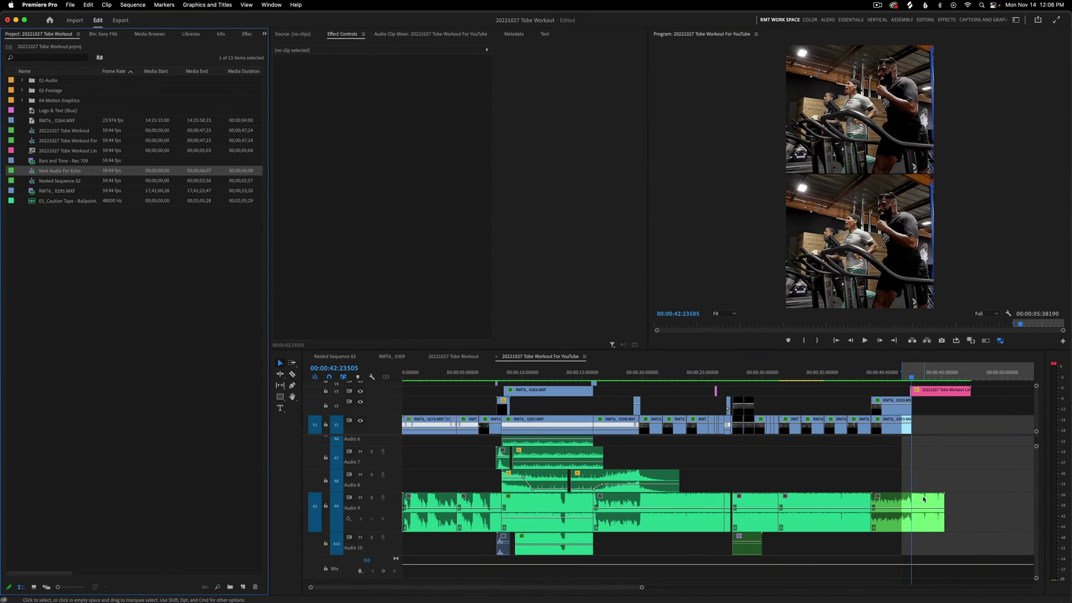
pyautogui.doubleClick(923, 498)
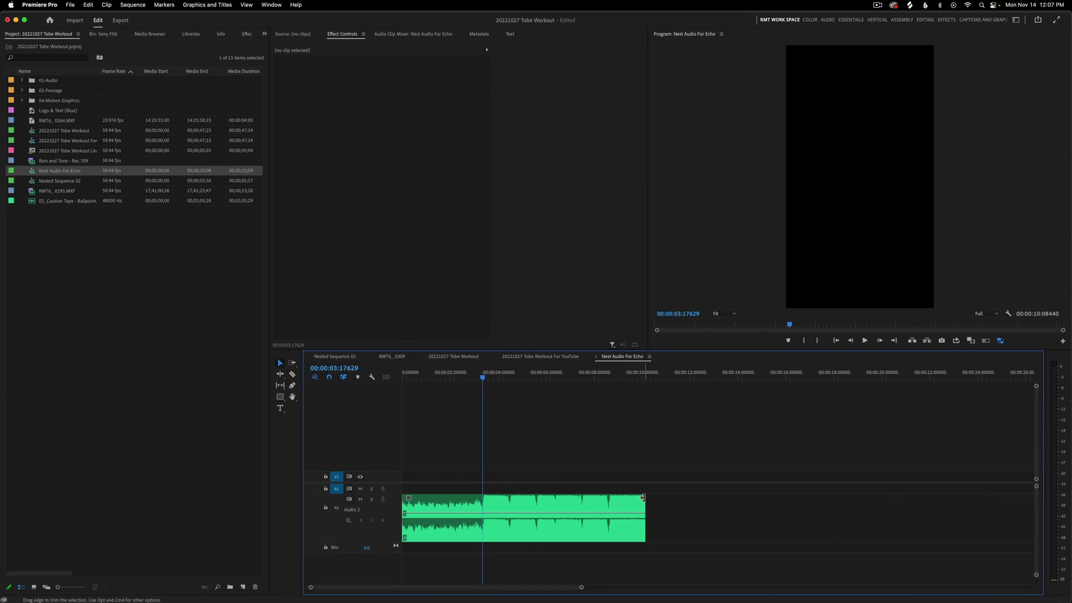
# Zoom into the Nest Audio For Echo timeline to see its music clip on Audio 2
pyautogui.scroll(5, 642, 497)
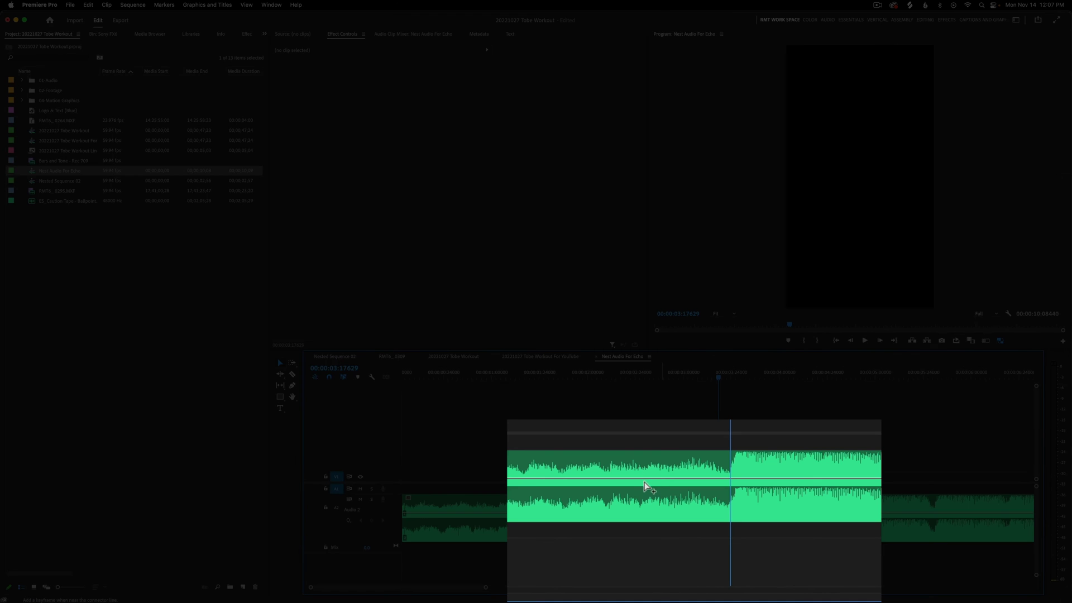
# Keyframe the nested music at 0.00 dB until just after 3 s, then drop it to about -75 dB
pyautogui.moveTo(642, 482)
pyautogui.click(639, 481)
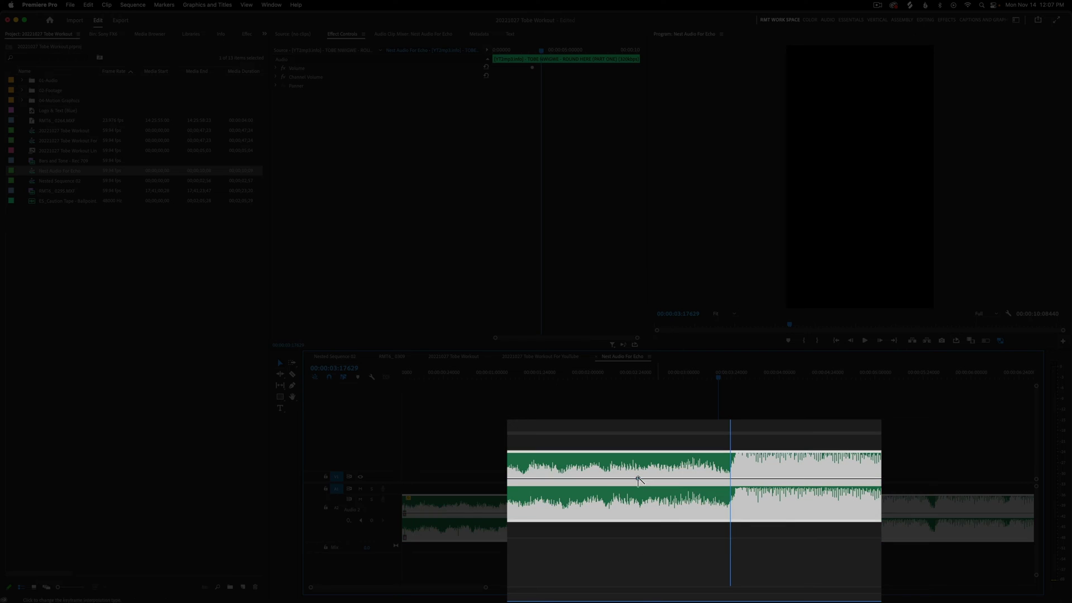
pyautogui.keyDown('super'); pyautogui.click(729, 479); pyautogui.keyUp('super')
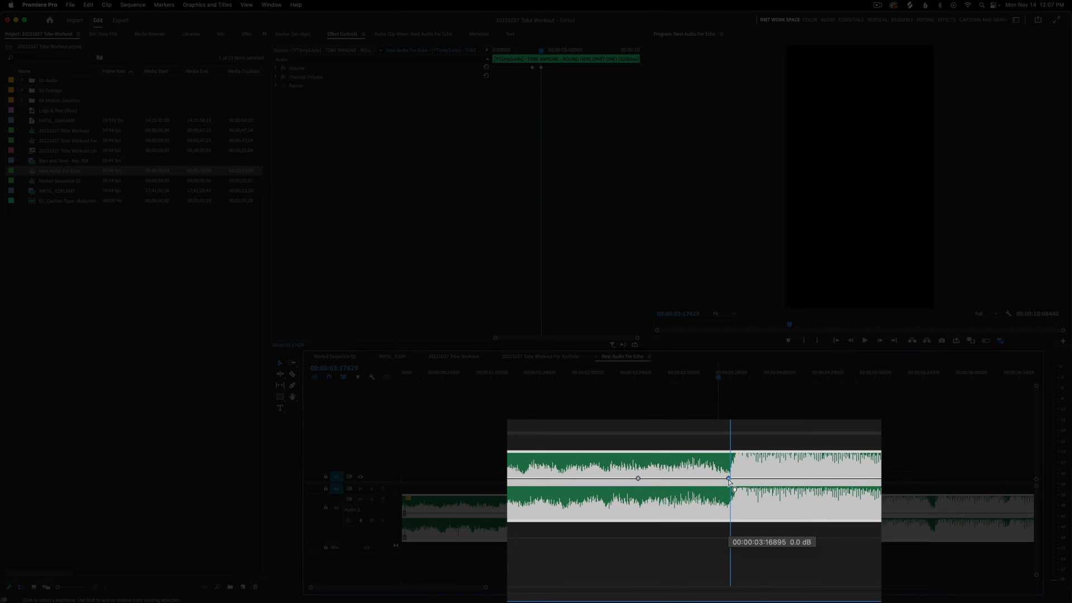
pyautogui.moveTo(729, 479); pyautogui.dragTo(728, 517)
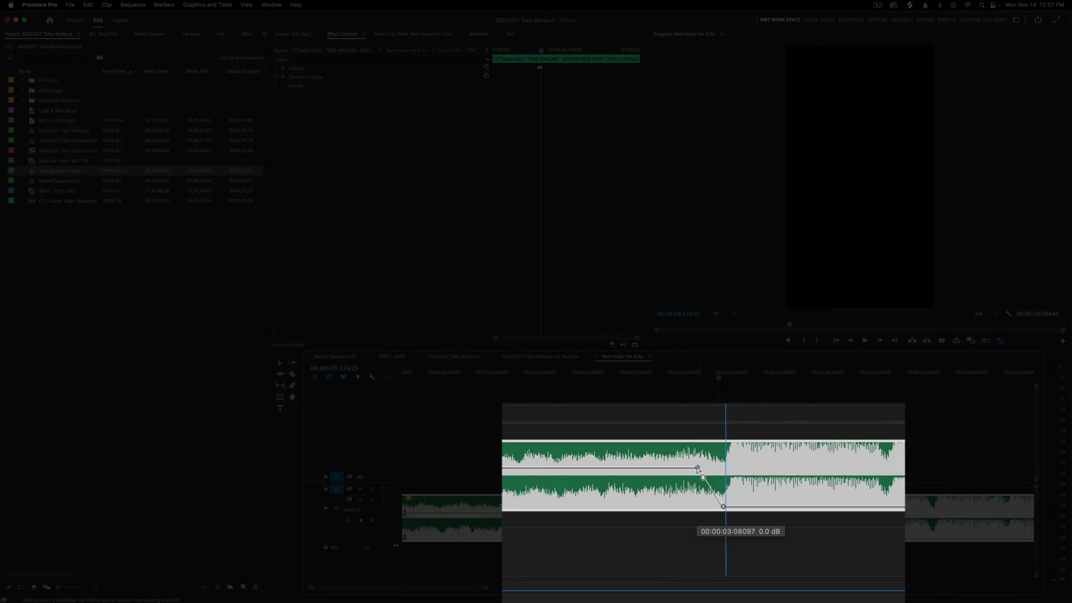
pyautogui.moveTo(697, 468); pyautogui.dragTo(695, 463)
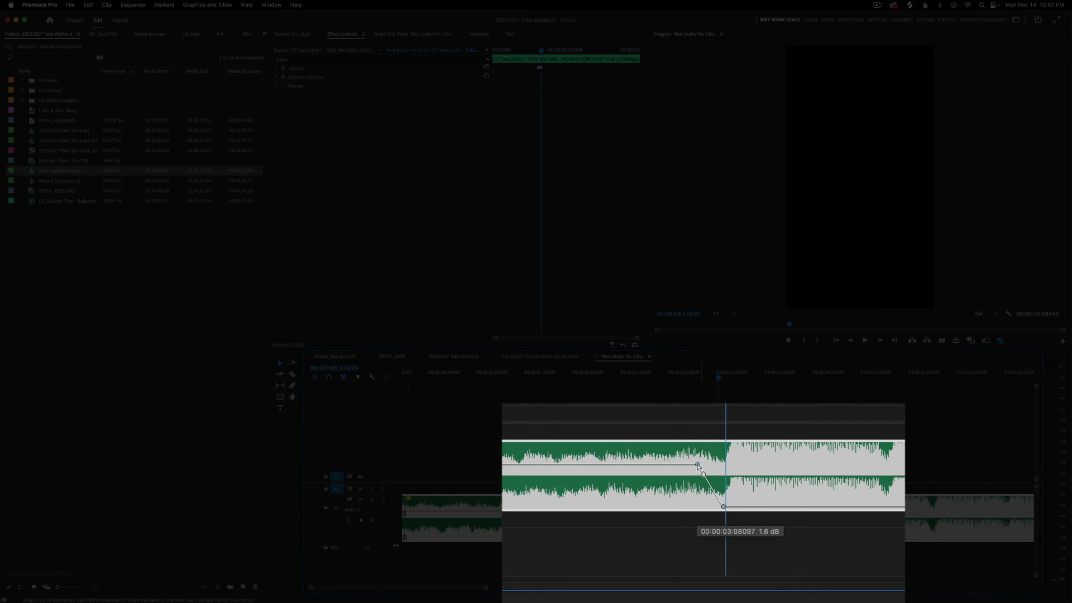
pyautogui.moveTo(692, 465); pyautogui.dragTo(691, 467)
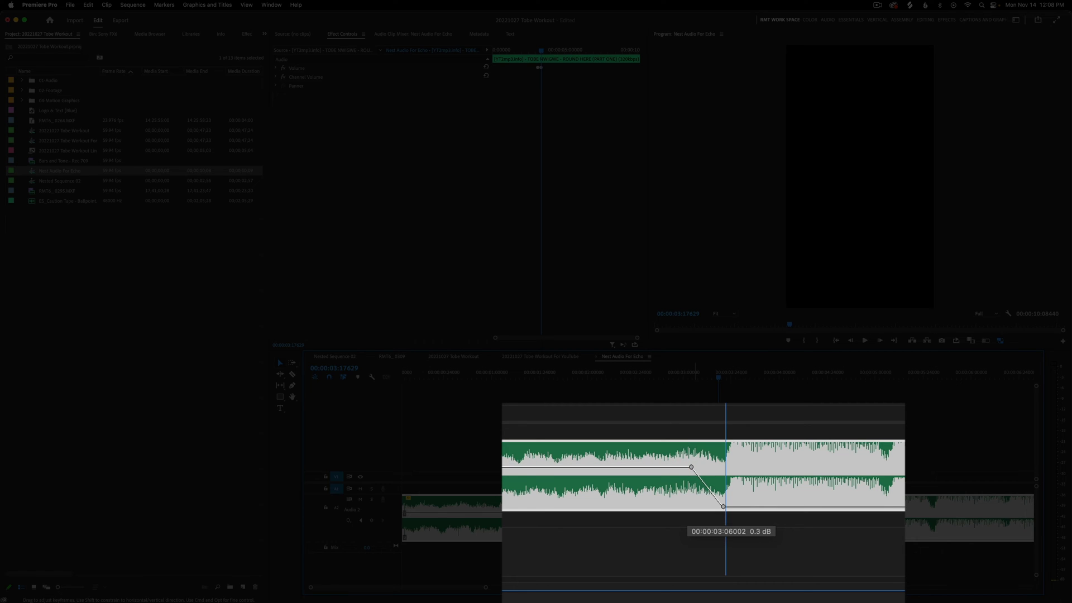
pyautogui.moveTo(691, 467); pyautogui.dragTo(692, 469)
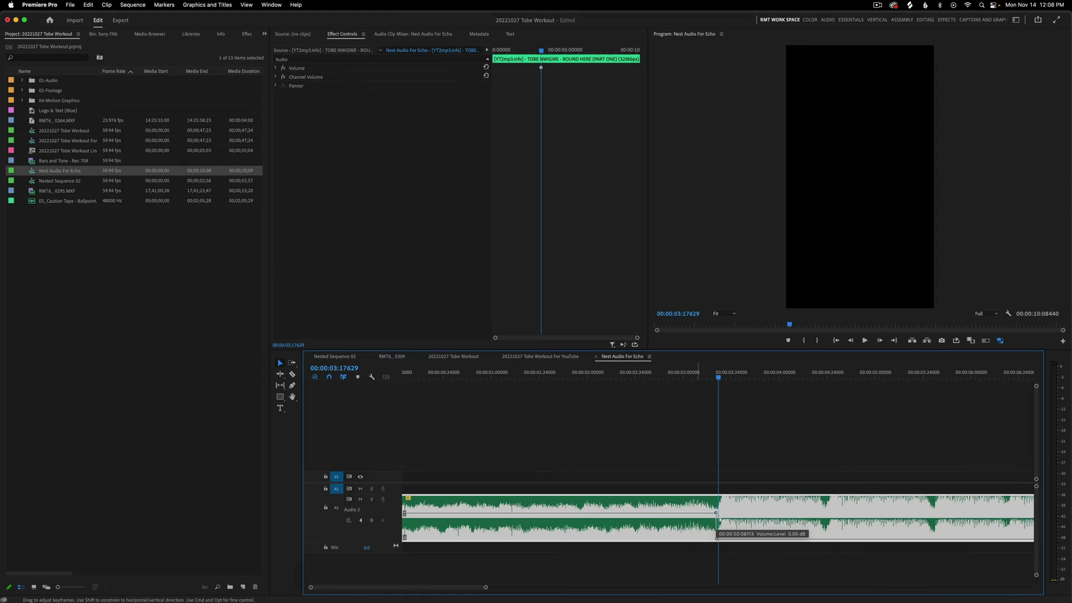
# Settle the keyframe at the bottom of the fade and zoom the timeline back out
pyautogui.moveTo(717, 512); pyautogui.dragTo(718, 512)
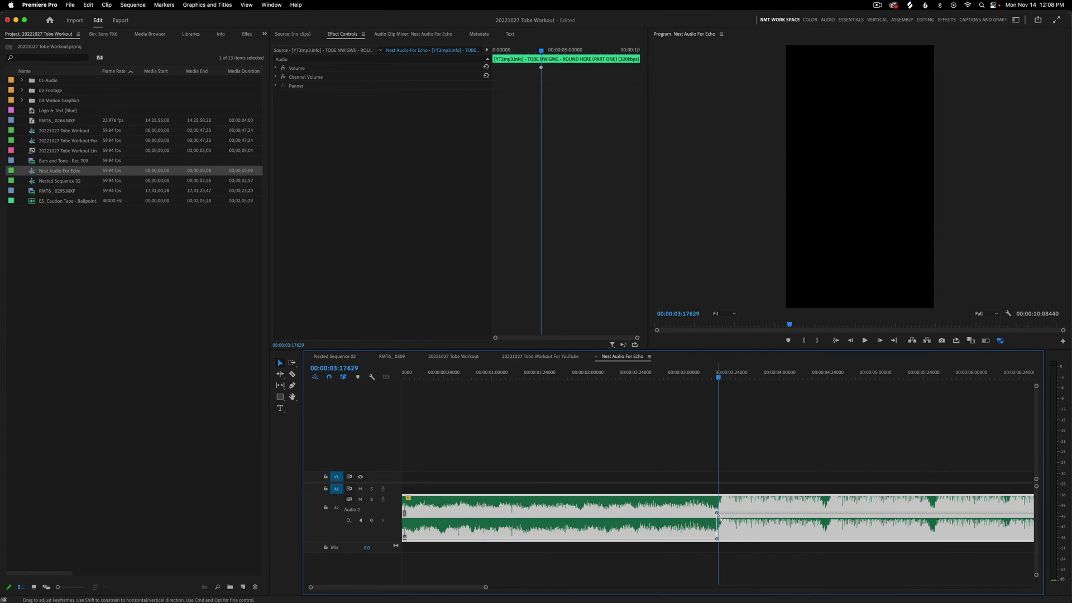
pyautogui.press('-')
pyautogui.press('-')
pyautogui.click(604, 456)
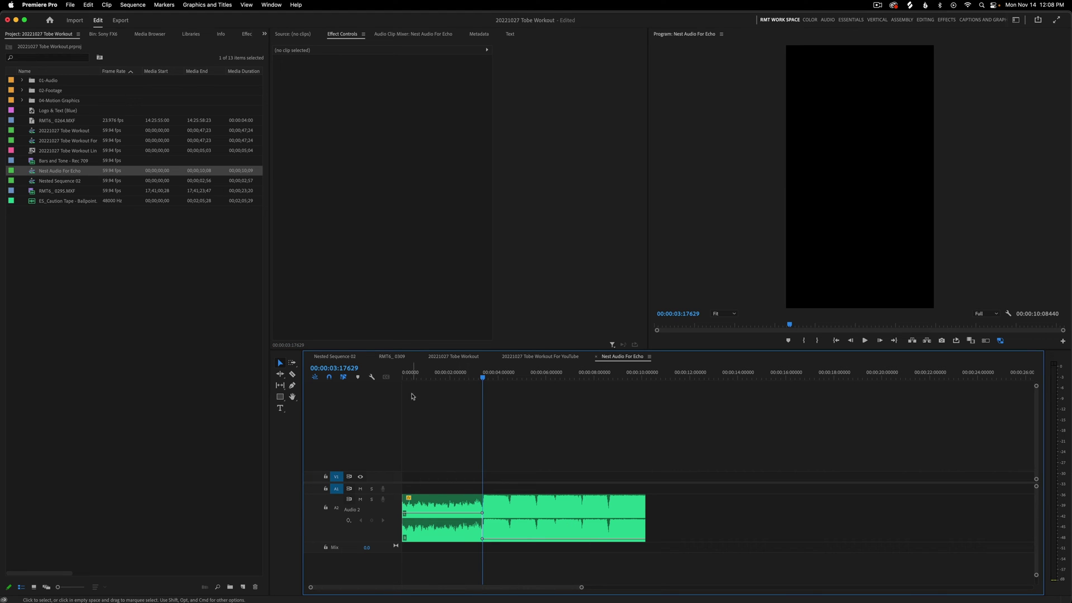
# Play the nested music from the start, then extend the clip to about 12 seconds
pyautogui.click(412, 376)
pyautogui.press('space')
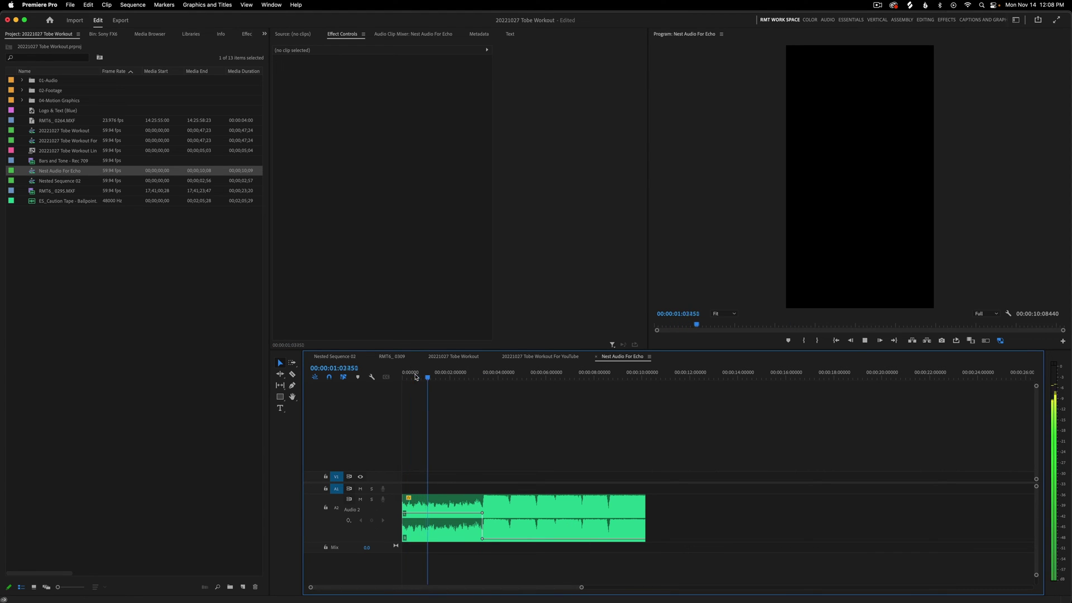
pyautogui.press('space')
pyautogui.moveTo(466, 378); pyautogui.dragTo(490, 378)
pyautogui.moveTo(645, 505); pyautogui.dragTo(708, 504)
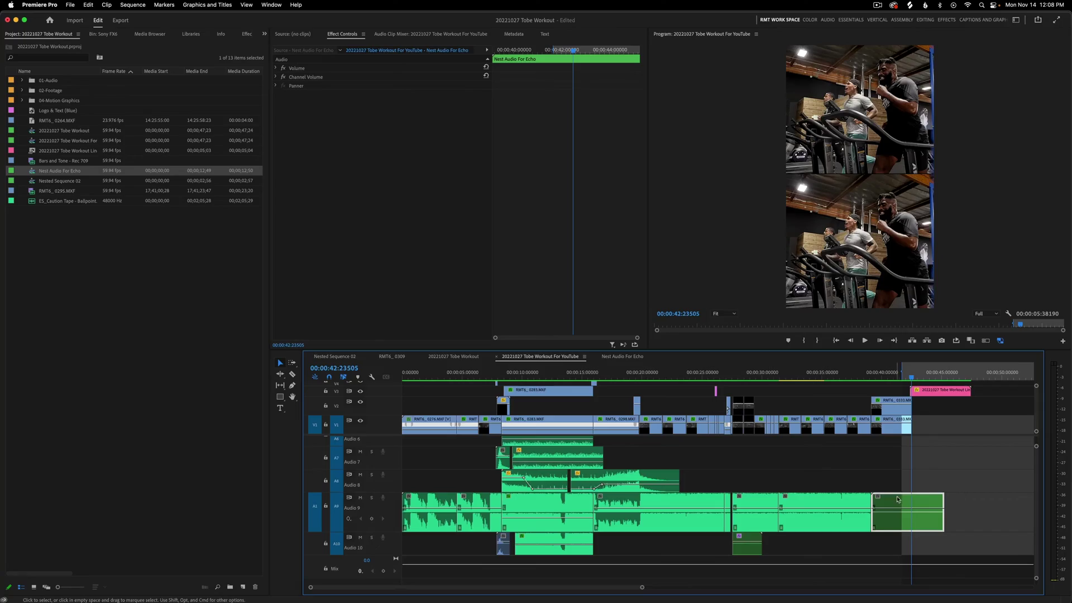
# Extend the Nest Audio For Echo clip on Audio 9 past the final video clip
pyautogui.click(941, 498)
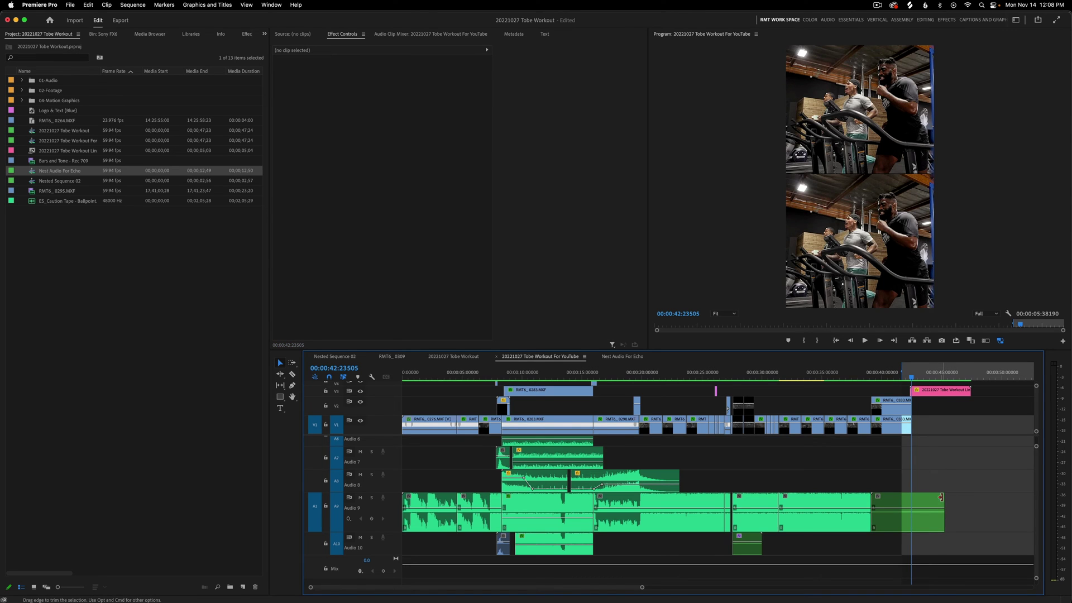
pyautogui.moveTo(943, 497); pyautogui.dragTo(1004, 498)
pyautogui.click(638, 357)
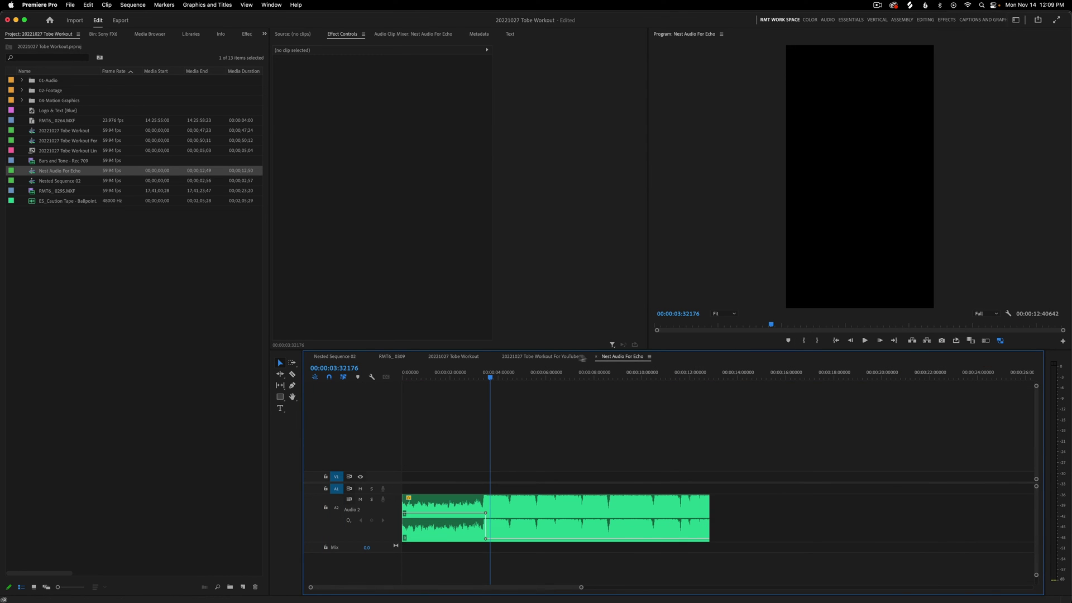
pyautogui.click(562, 357)
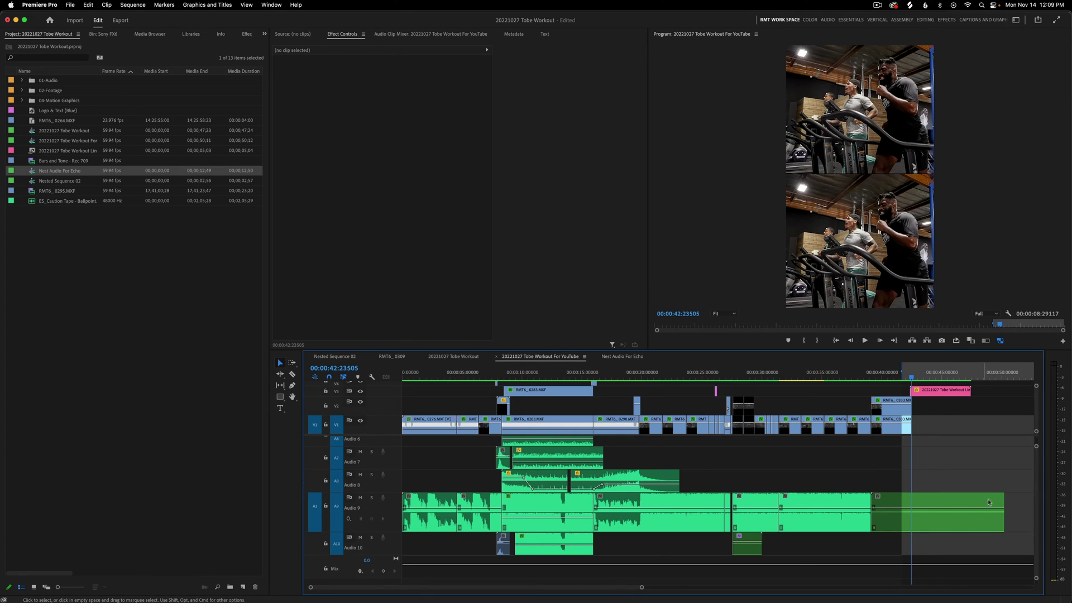
pyautogui.moveTo(1004, 506); pyautogui.dragTo(1015, 506)
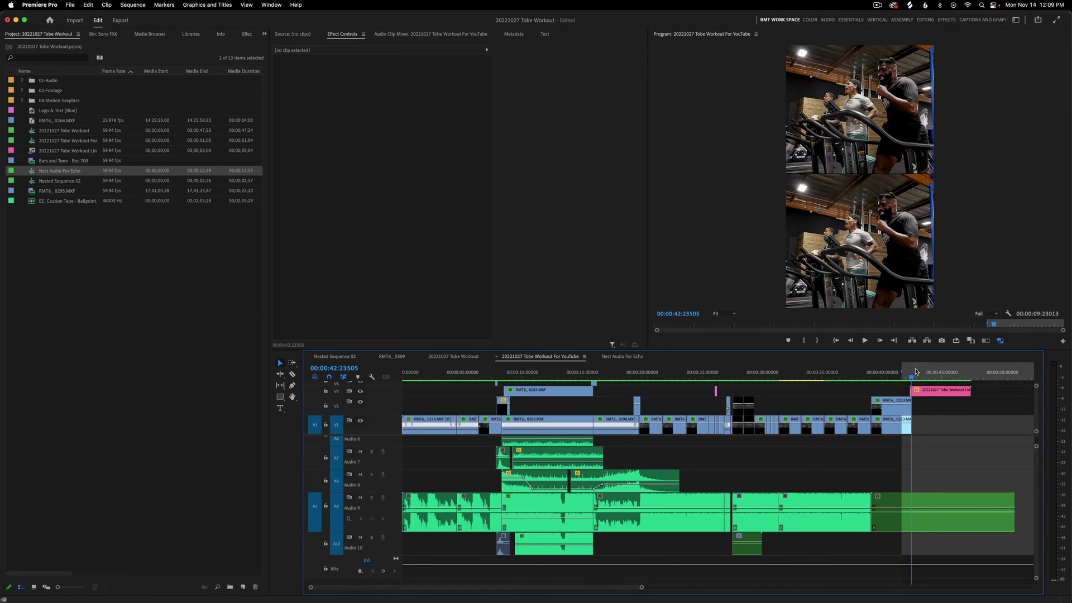
# Play back the sequence's ending from just before the last clip to hear the music run out
pyautogui.press('Right')
pyautogui.press('Right')
pyautogui.press('Right')
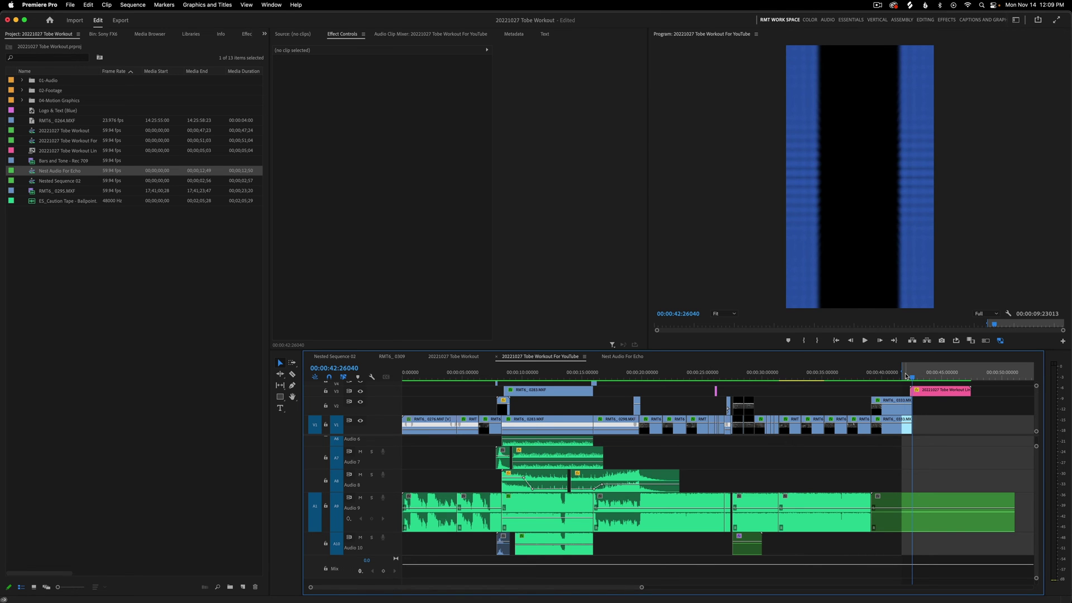
pyautogui.press('space')
pyautogui.click(905, 375)
pyautogui.click(906, 376)
pyautogui.press('space')
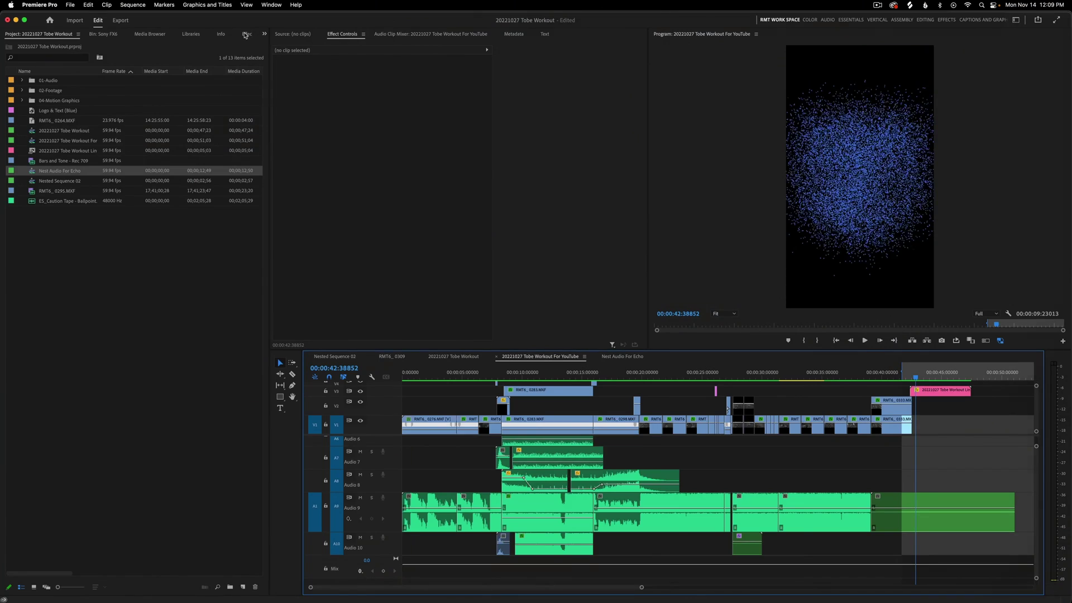
# Apply Studio Reverb to the nested clip using the Great Hall preset
pyautogui.click(246, 35)
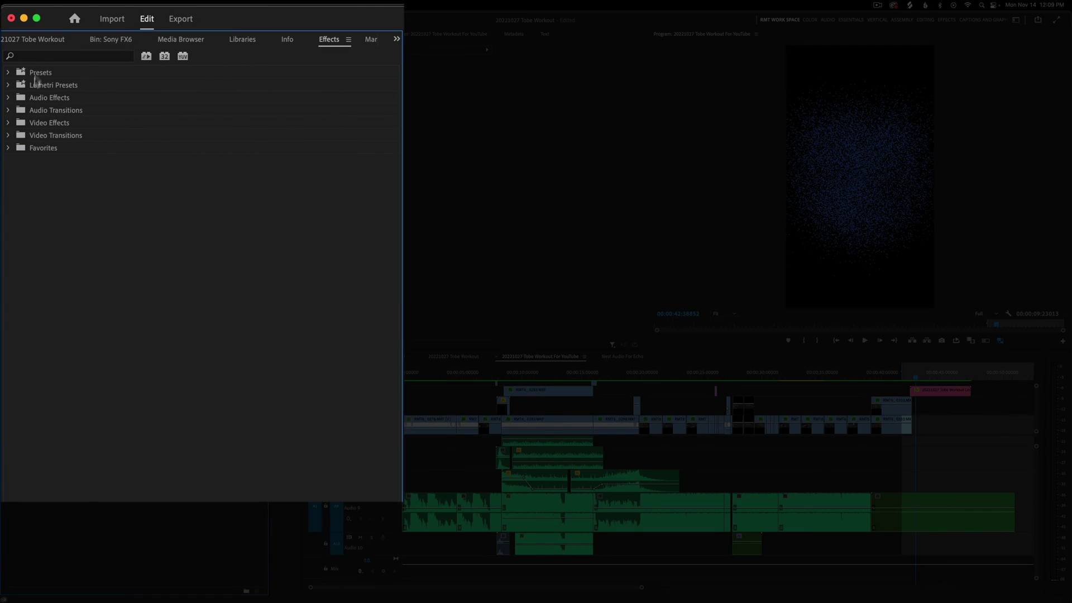
pyautogui.click(38, 59)
pyautogui.write('rever')
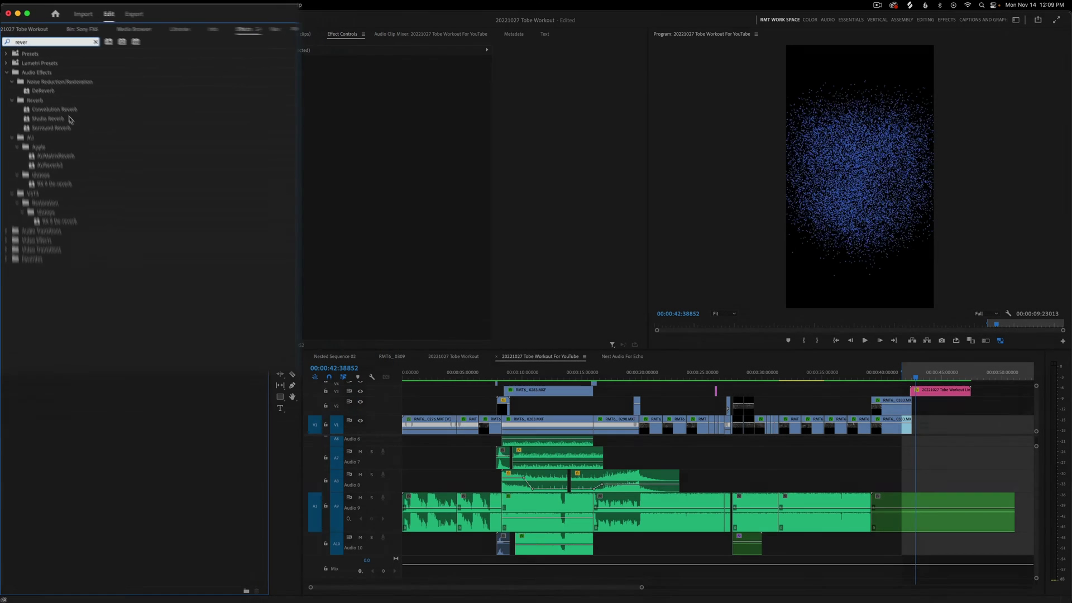
pyautogui.click(39, 115)
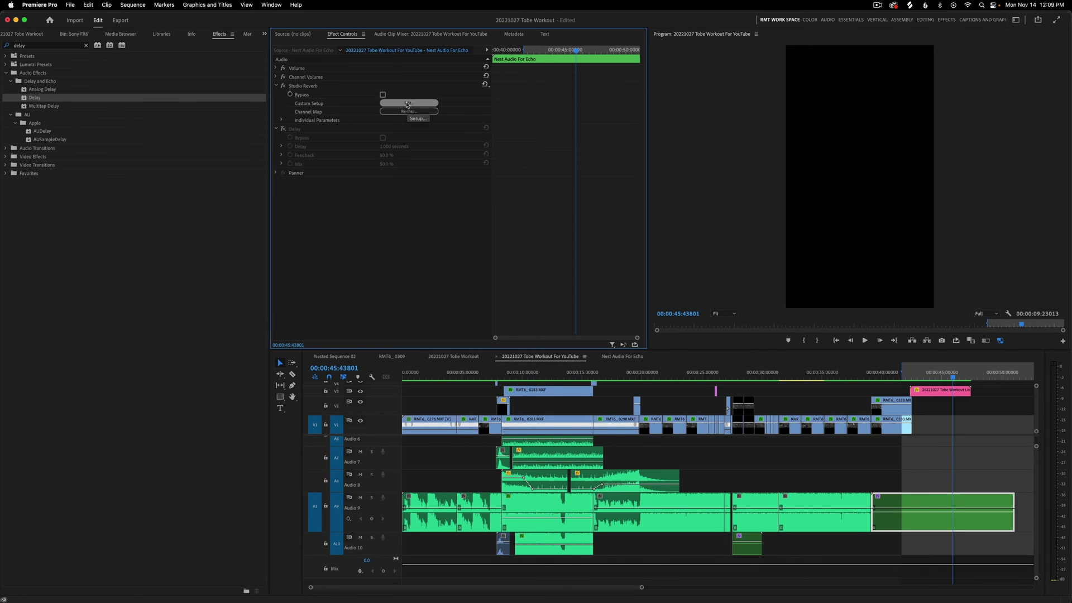
pyautogui.click(408, 103)
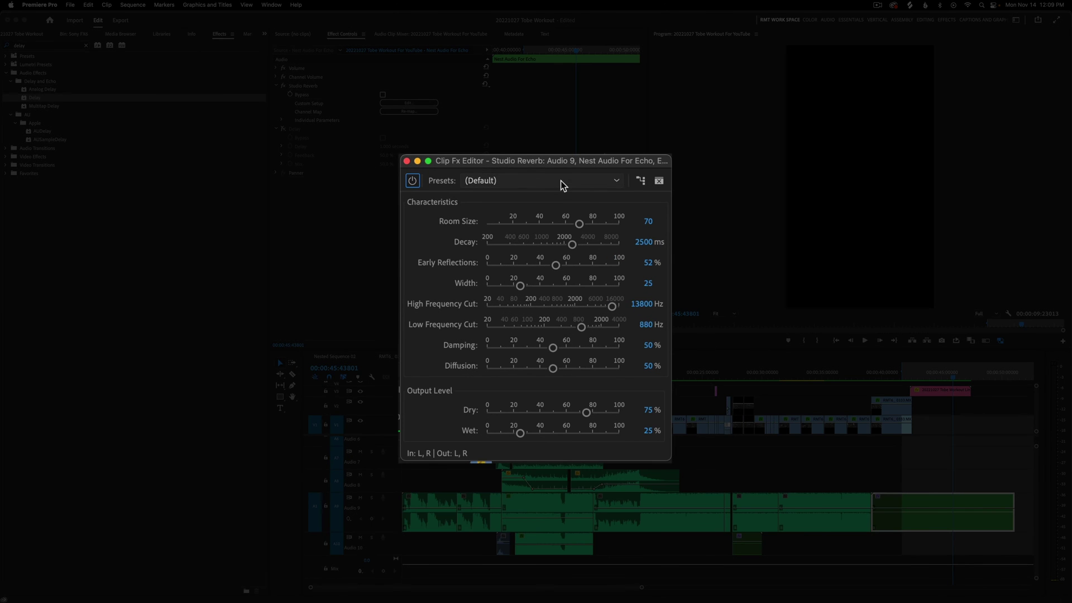
pyautogui.click(562, 186)
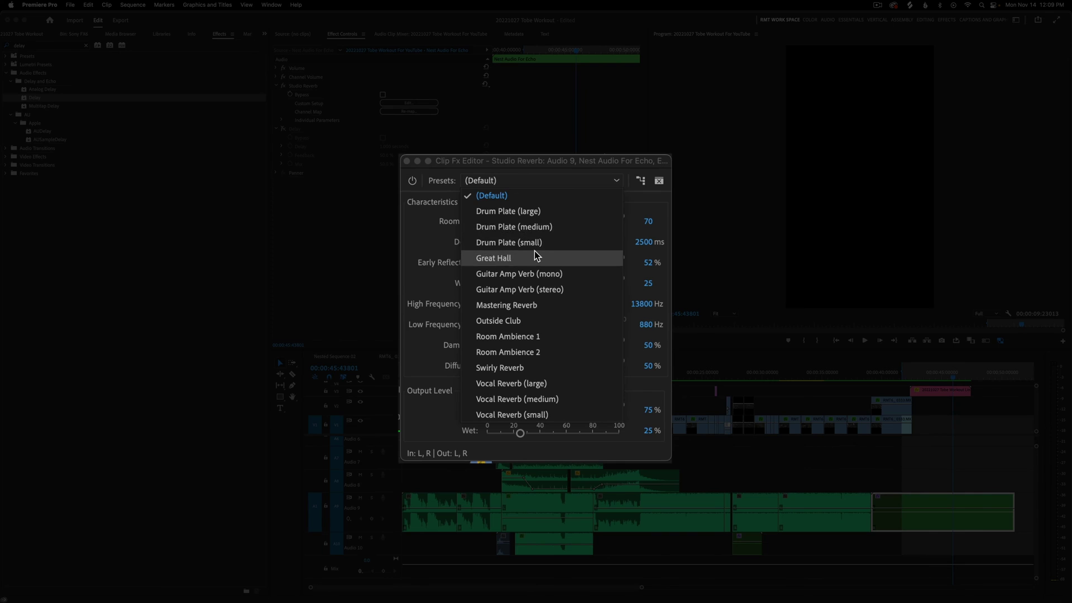
pyautogui.click(563, 254)
# Set the reverb's room size to 96.1, wet to 80.4% and decay to 3933.6 ms
pyautogui.click(580, 224)
pyautogui.moveTo(589, 229); pyautogui.dragTo(606, 229)
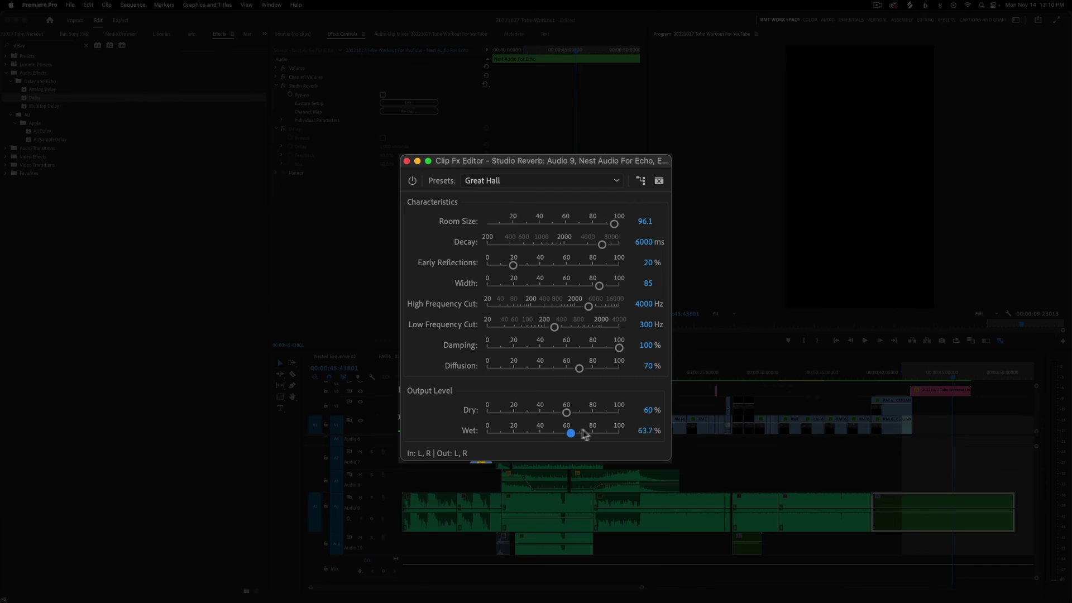
pyautogui.moveTo(584, 433); pyautogui.dragTo(593, 434)
pyautogui.moveTo(603, 246); pyautogui.dragTo(590, 245)
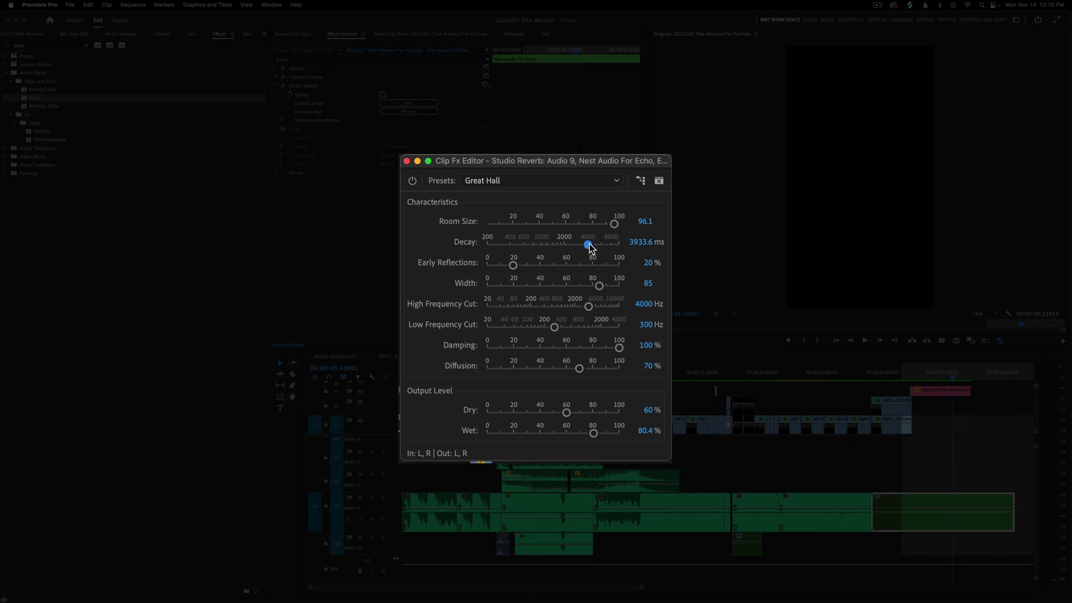